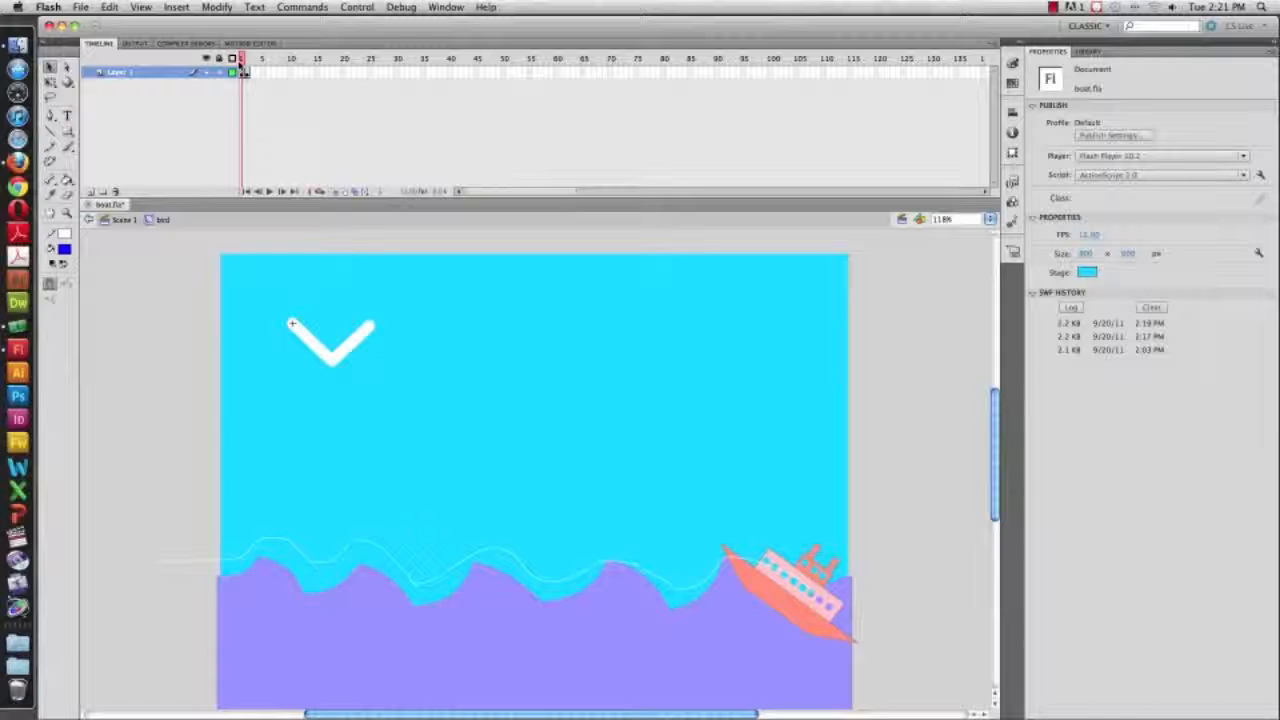
# - In frame 2 of the bird clip, lower and spread both wing tips with the Subselection tool to make a shallower V
pyautogui.click(249, 60)
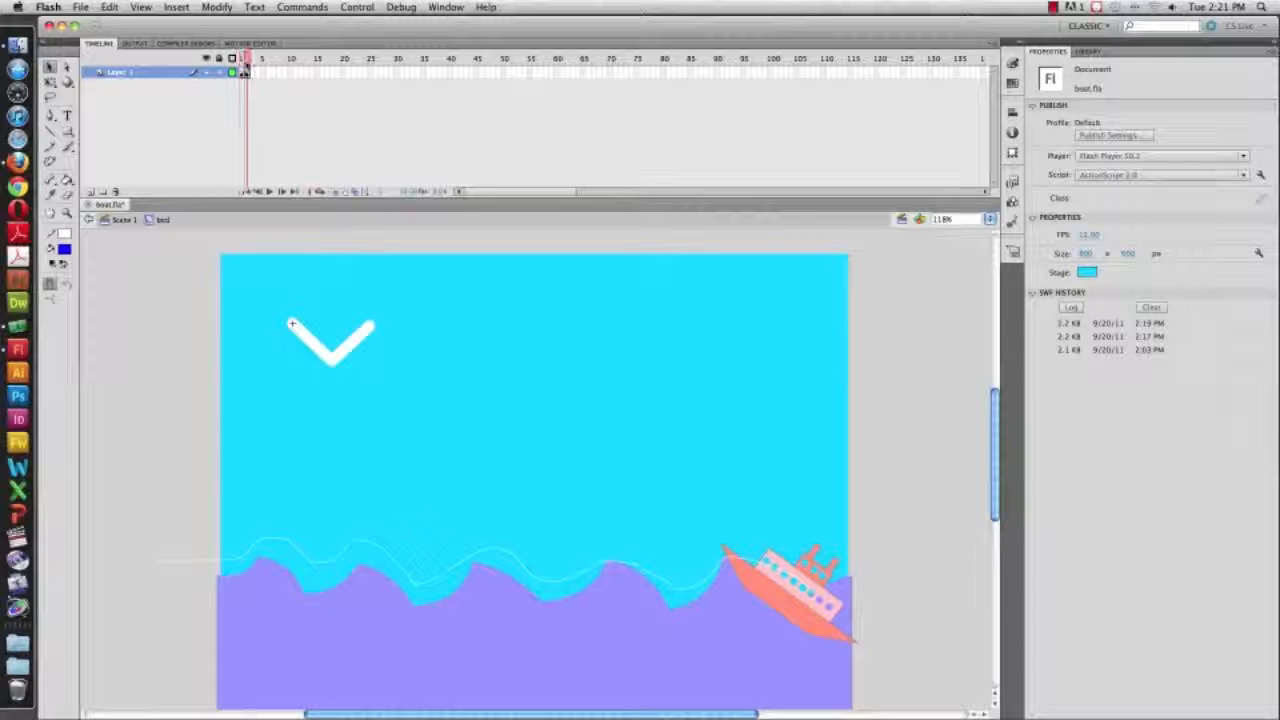
pyautogui.click(369, 331)
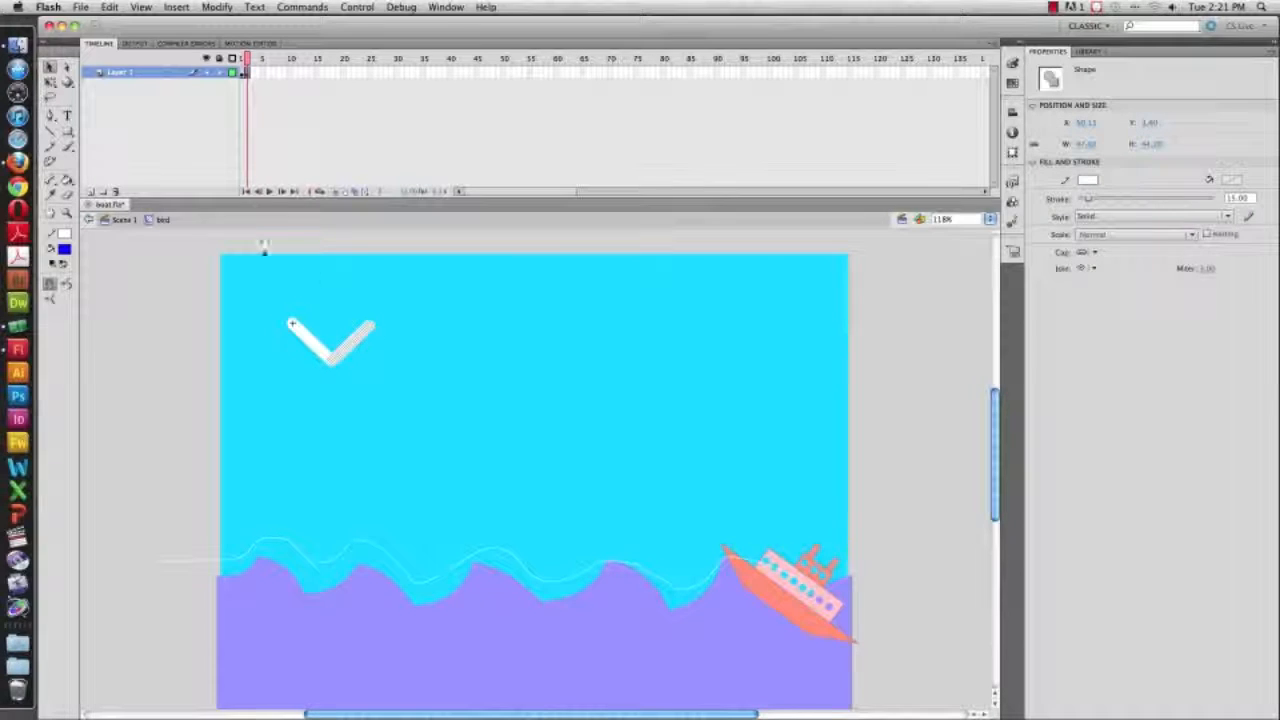
pyautogui.click(67, 66)
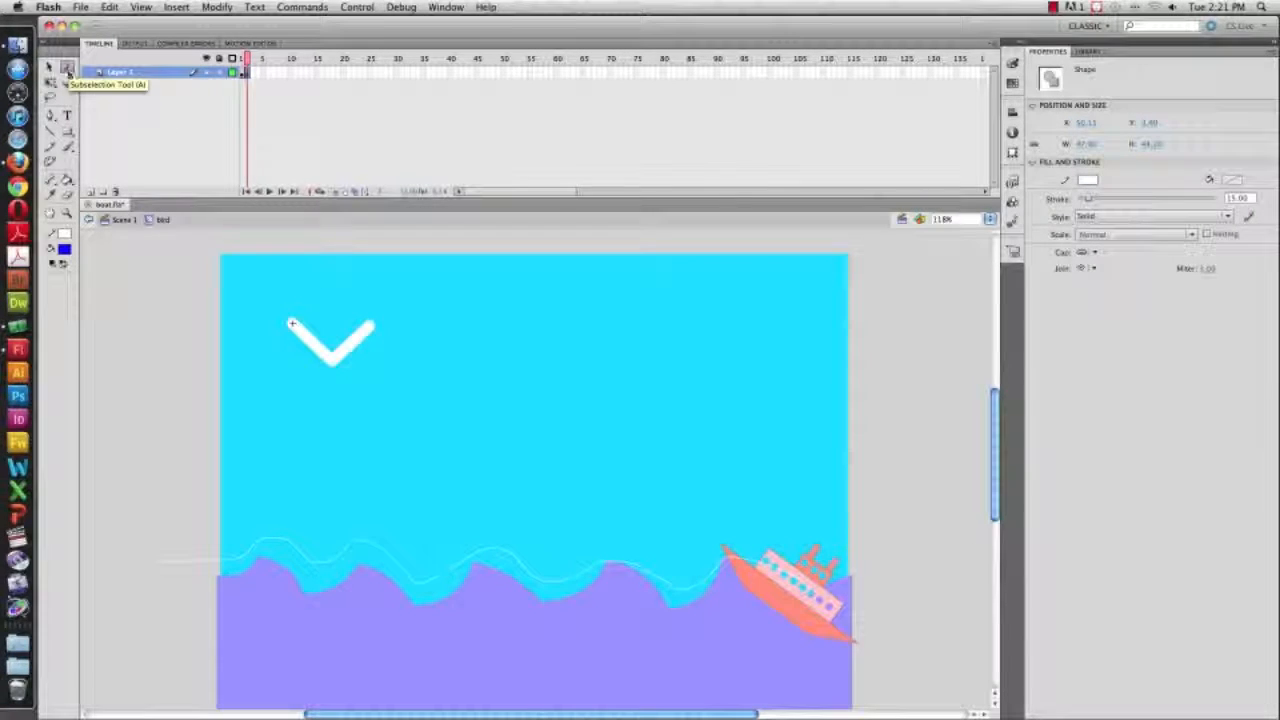
pyautogui.click(277, 290)
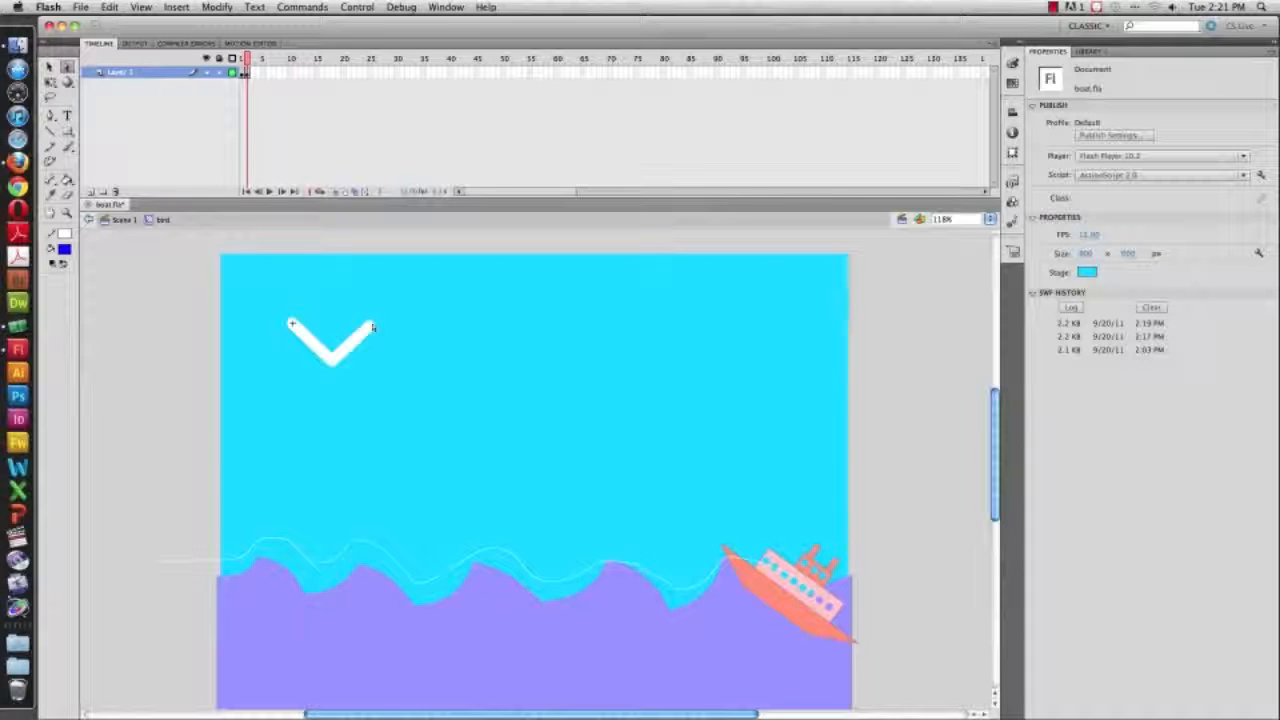
pyautogui.moveTo(372, 329); pyautogui.dragTo(386, 340)
pyautogui.click(291, 328)
pyautogui.moveTo(291, 328); pyautogui.dragTo(277, 340)
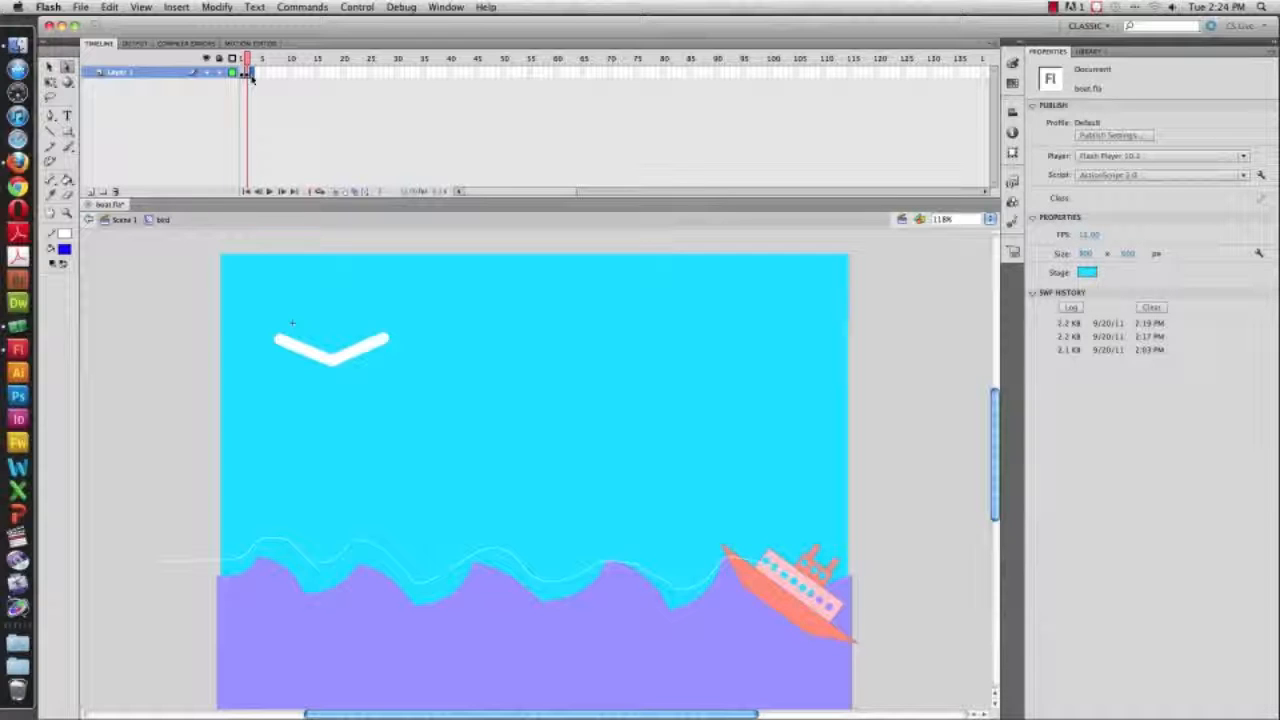
# - Add a keyframe at frame 3 of the bird clip and pull both wing tips further down and outward until the wings are nearly flat
pyautogui.press('F6')
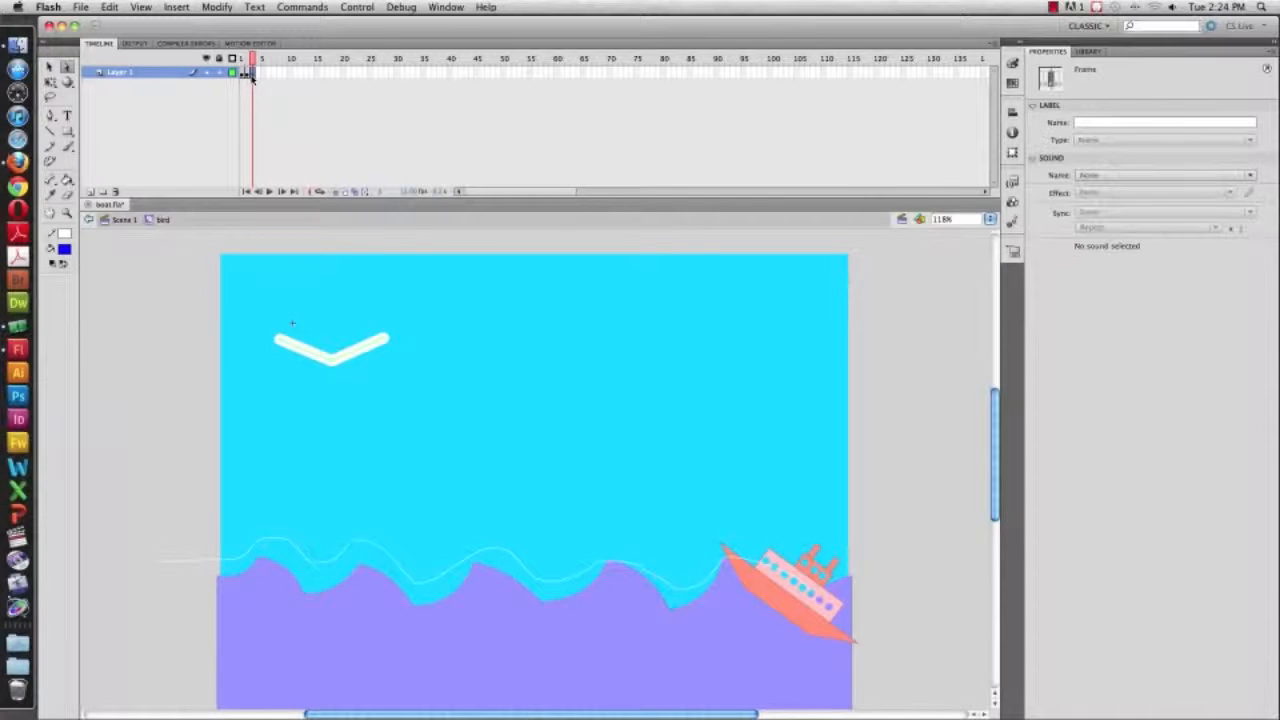
pyautogui.click(394, 346)
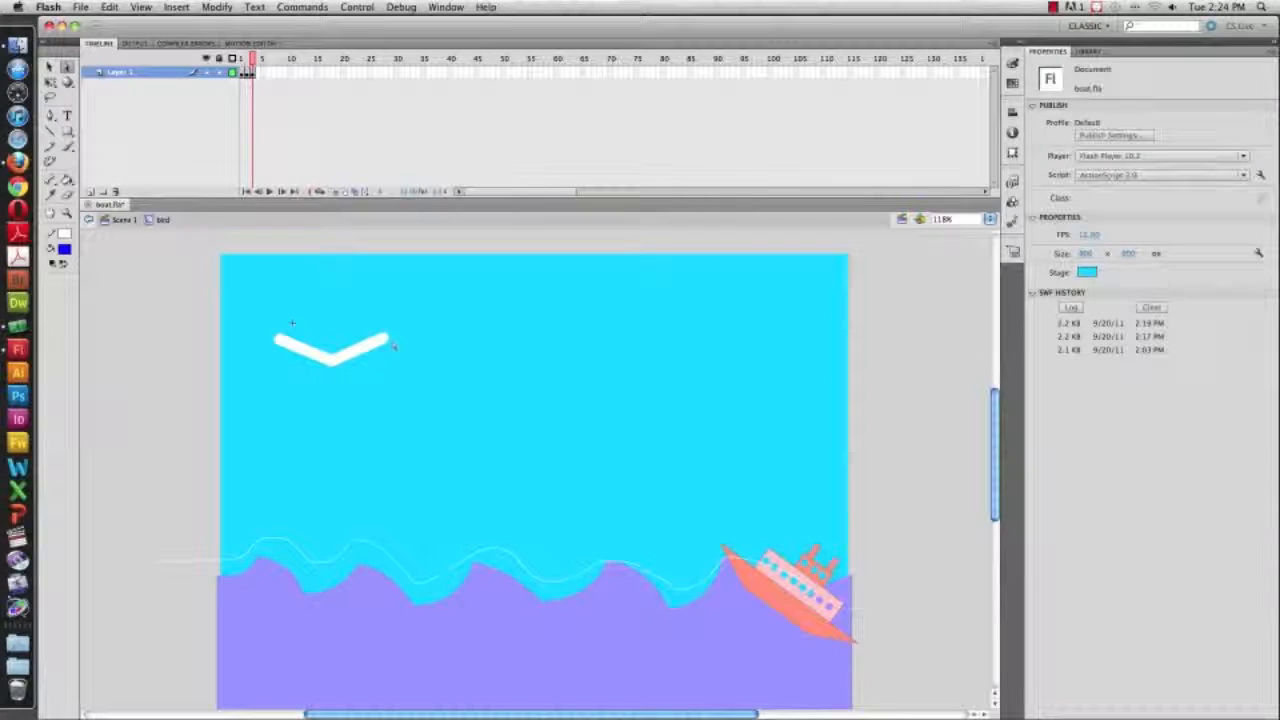
pyautogui.moveTo(388, 343); pyautogui.dragTo(392, 351)
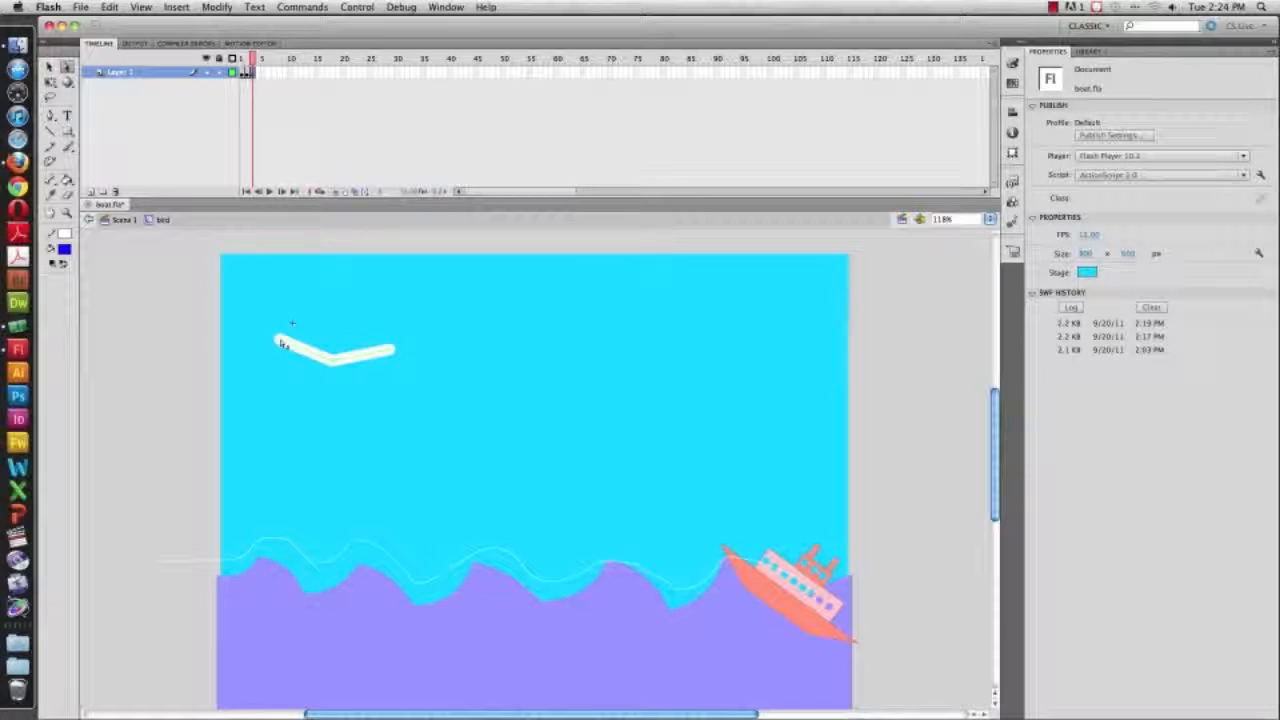
pyautogui.moveTo(282, 343); pyautogui.dragTo(267, 350)
# - Insert an extra frame after each of the bird clip's three keyframes so that every wing pose lasts two frames
pyautogui.moveTo(256, 60); pyautogui.dragTo(245, 62)
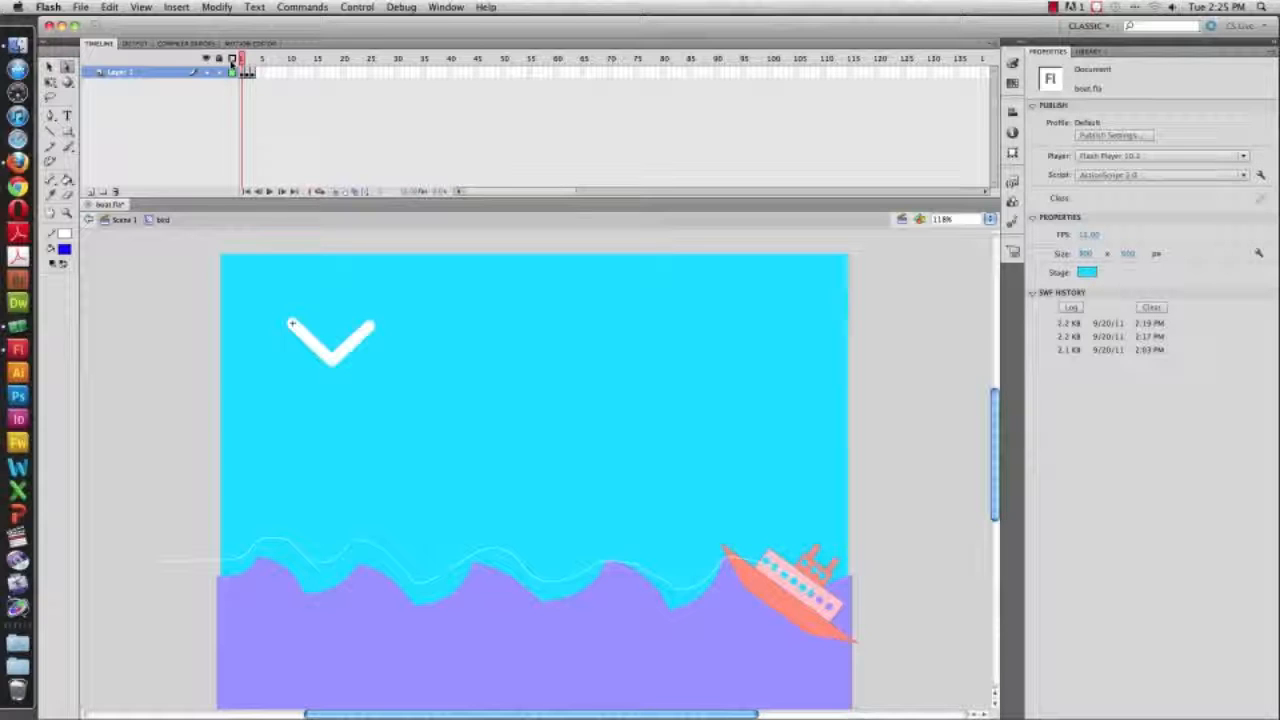
pyautogui.click(245, 73)
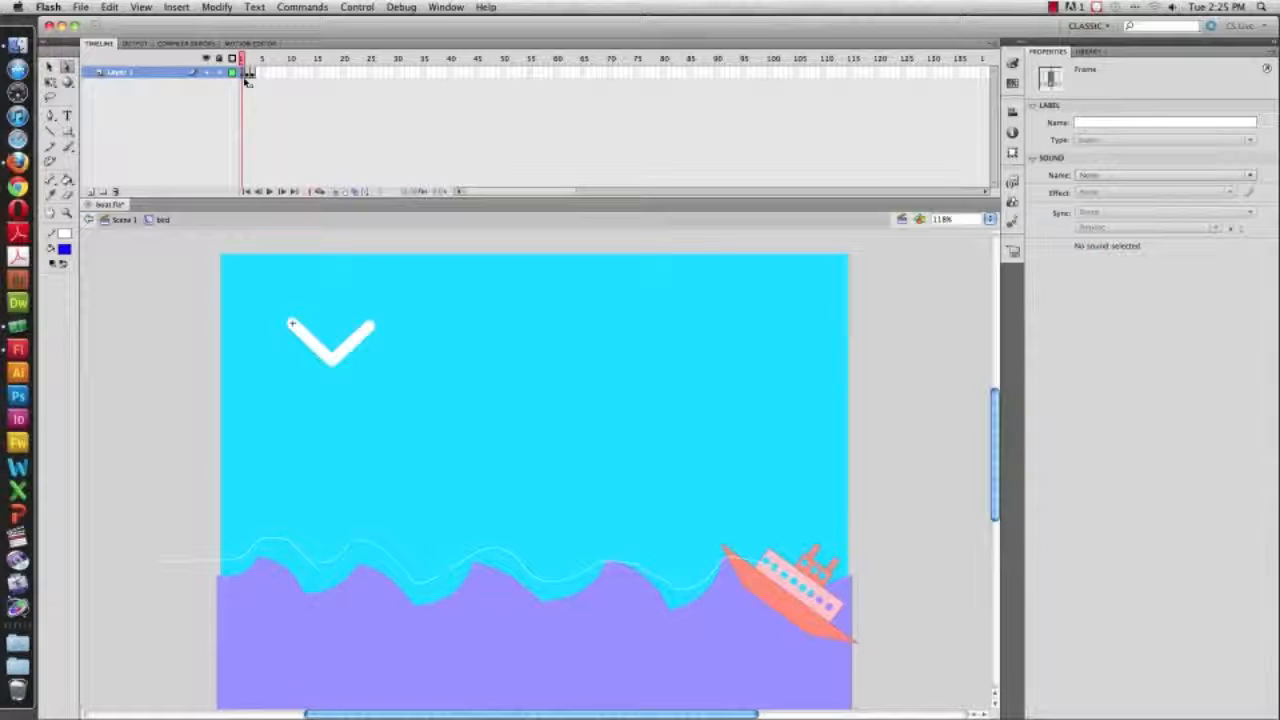
pyautogui.press('F5')
pyautogui.press('F5')
pyautogui.press('F5')
pyautogui.click(254, 74)
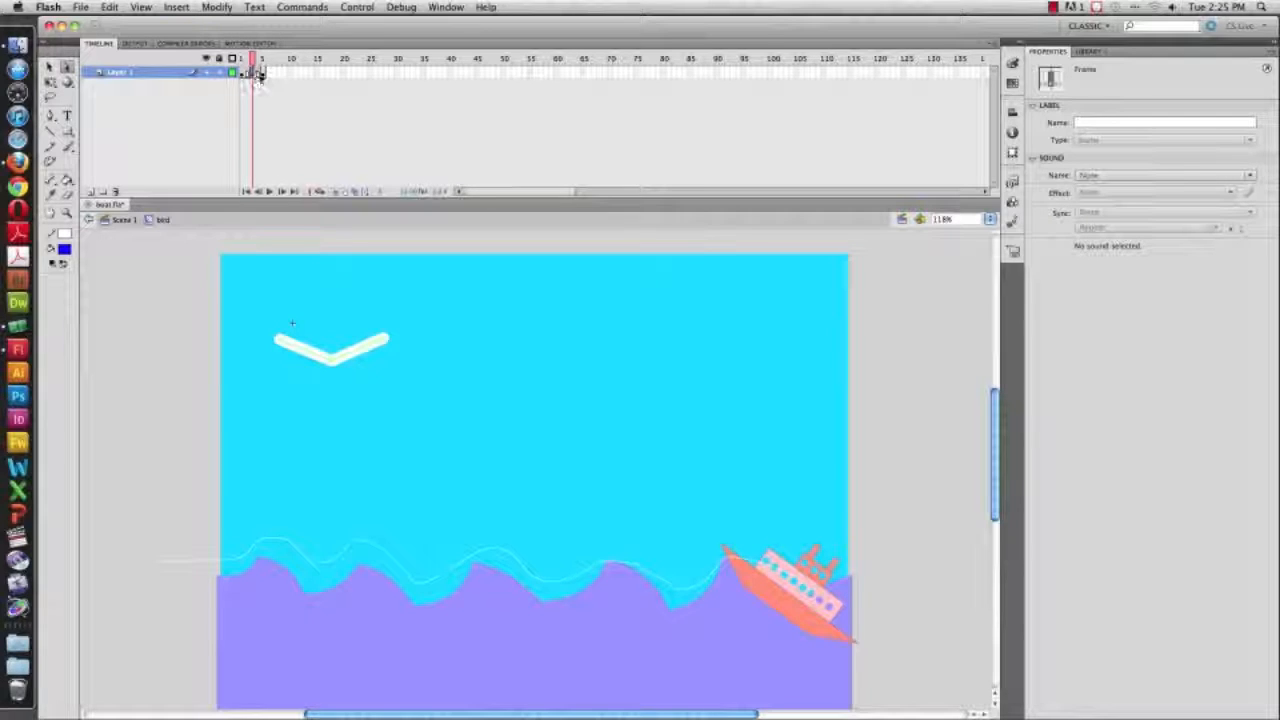
pyautogui.click(264, 74)
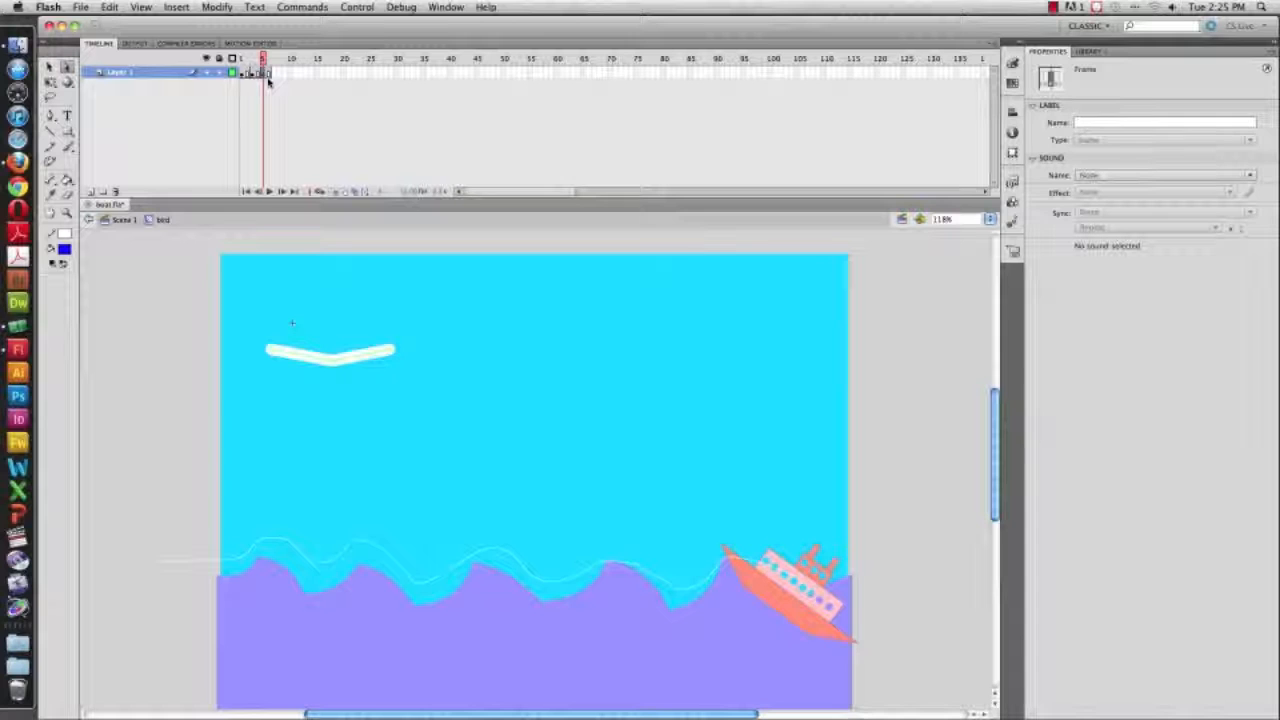
# - Return to Scene 1, test the movie to check the bird's flapping from frame 1, and close the preview
pyautogui.click(122, 220)
pyautogui.click(160, 328)
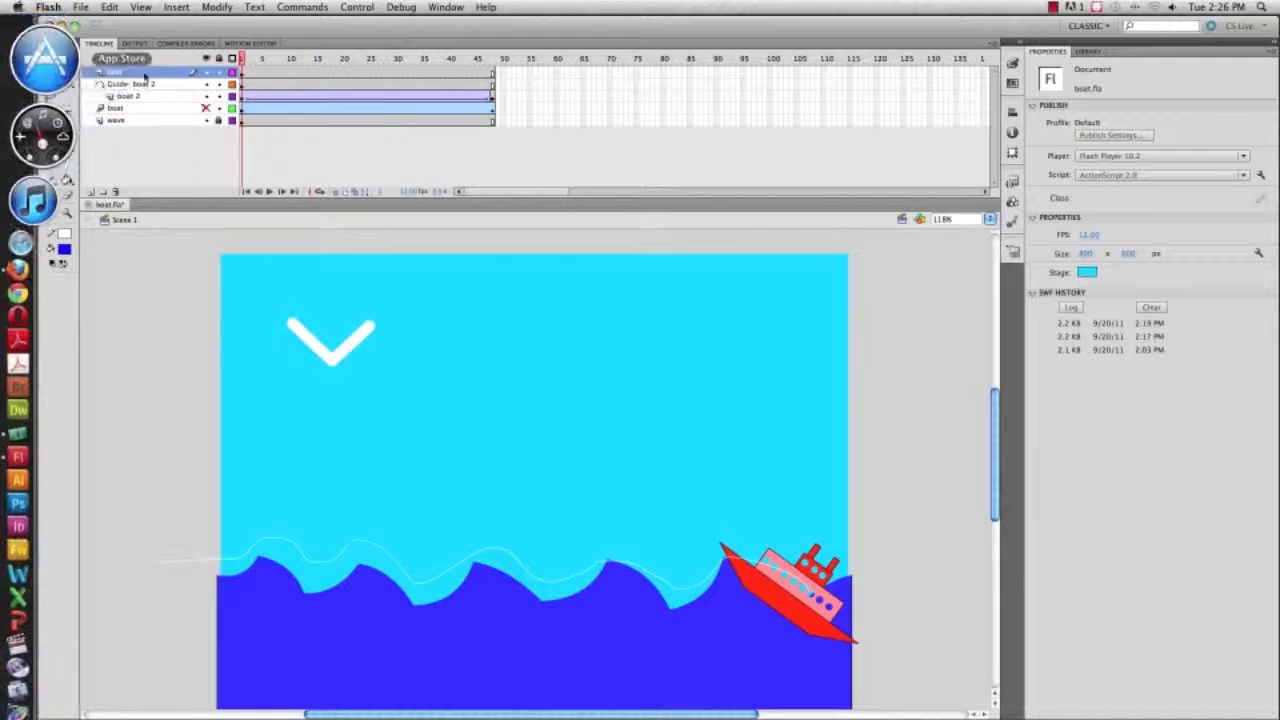
pyautogui.click(48, 68)
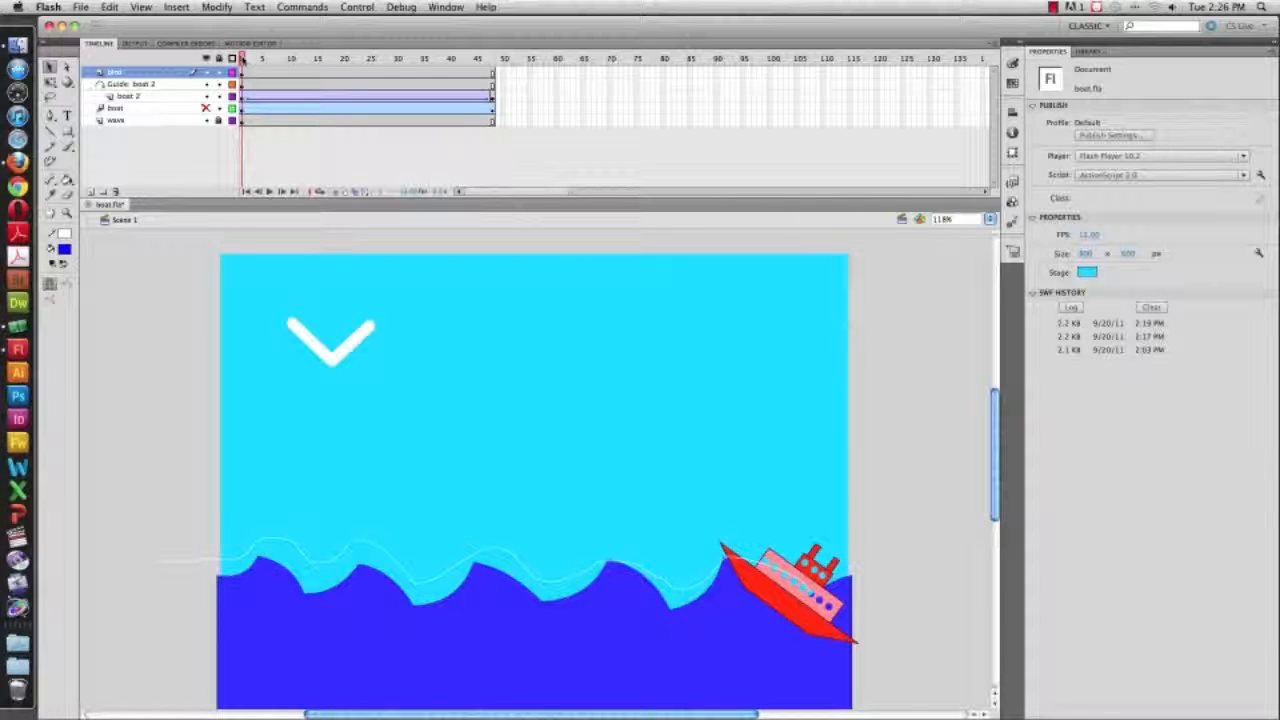
pyautogui.moveTo(241, 58)
pyautogui.mouseDown()
pyautogui.moveTo(494, 58)
pyautogui.moveTo(185, 68)
pyautogui.moveTo(487, 52)
pyautogui.moveTo(241, 58)
pyautogui.mouseUp()
pyautogui.click(320, 352)
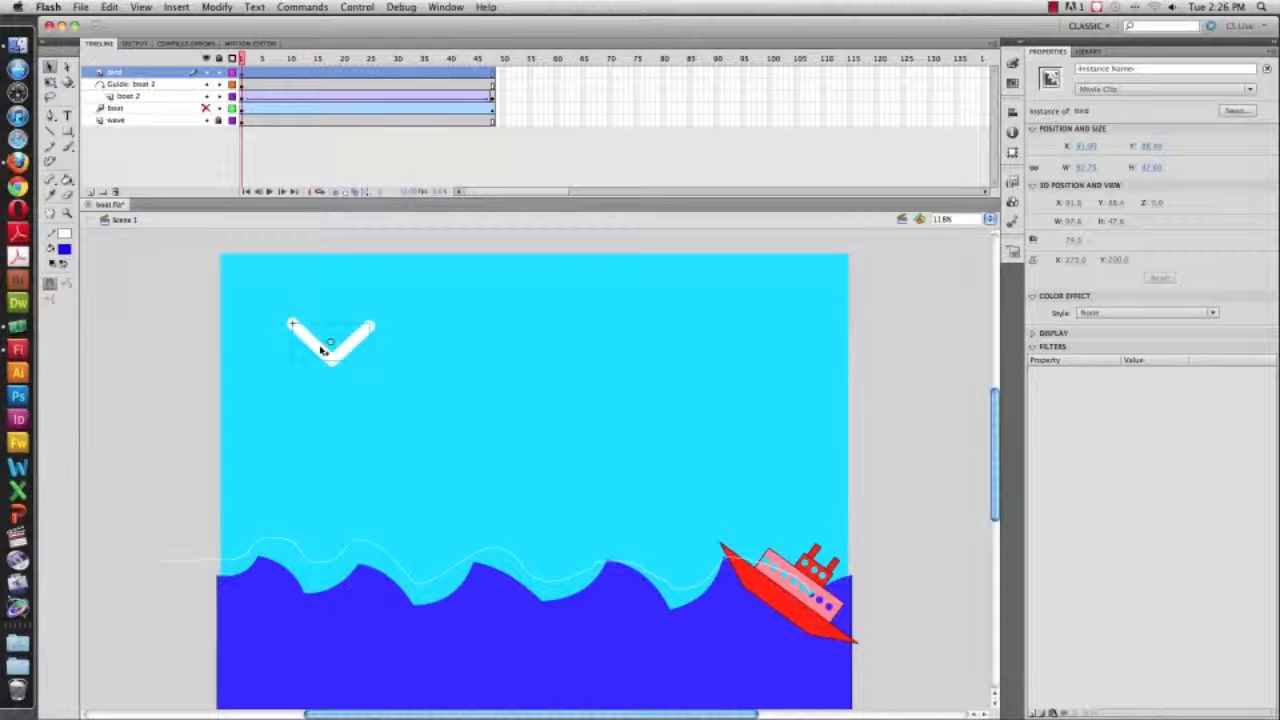
pyautogui.press('super+Return')
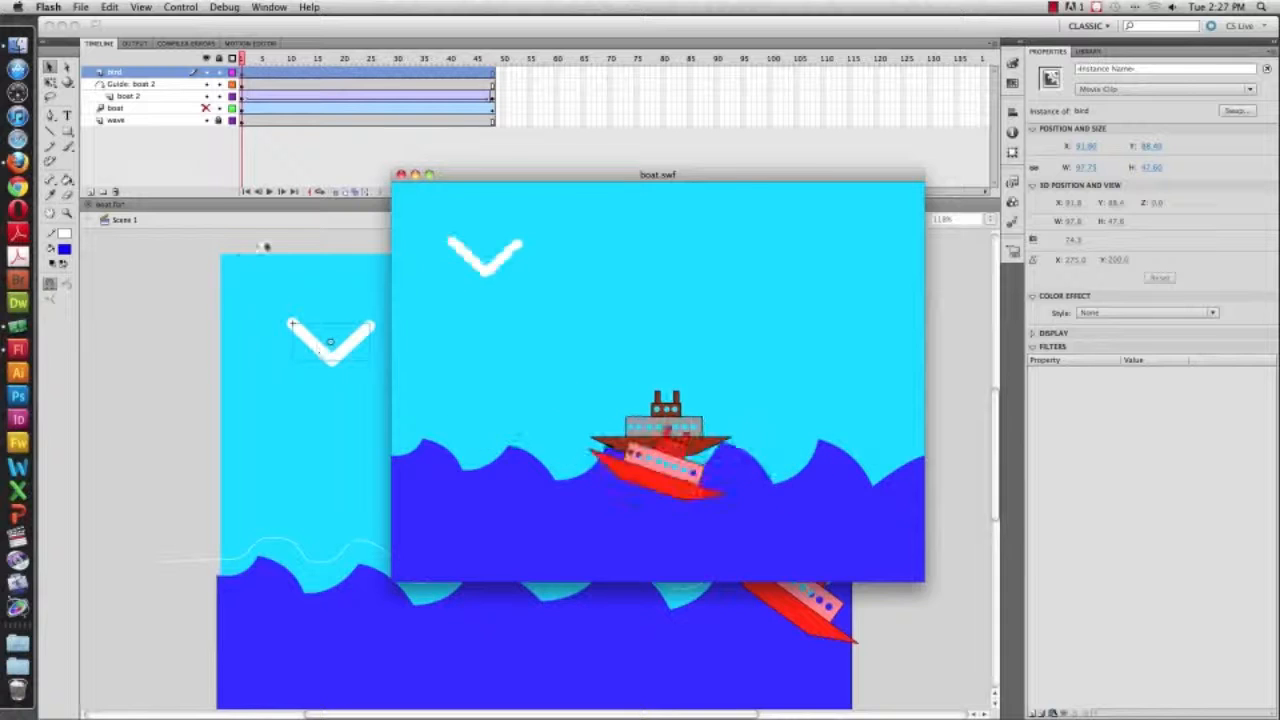
pyautogui.click(400, 174)
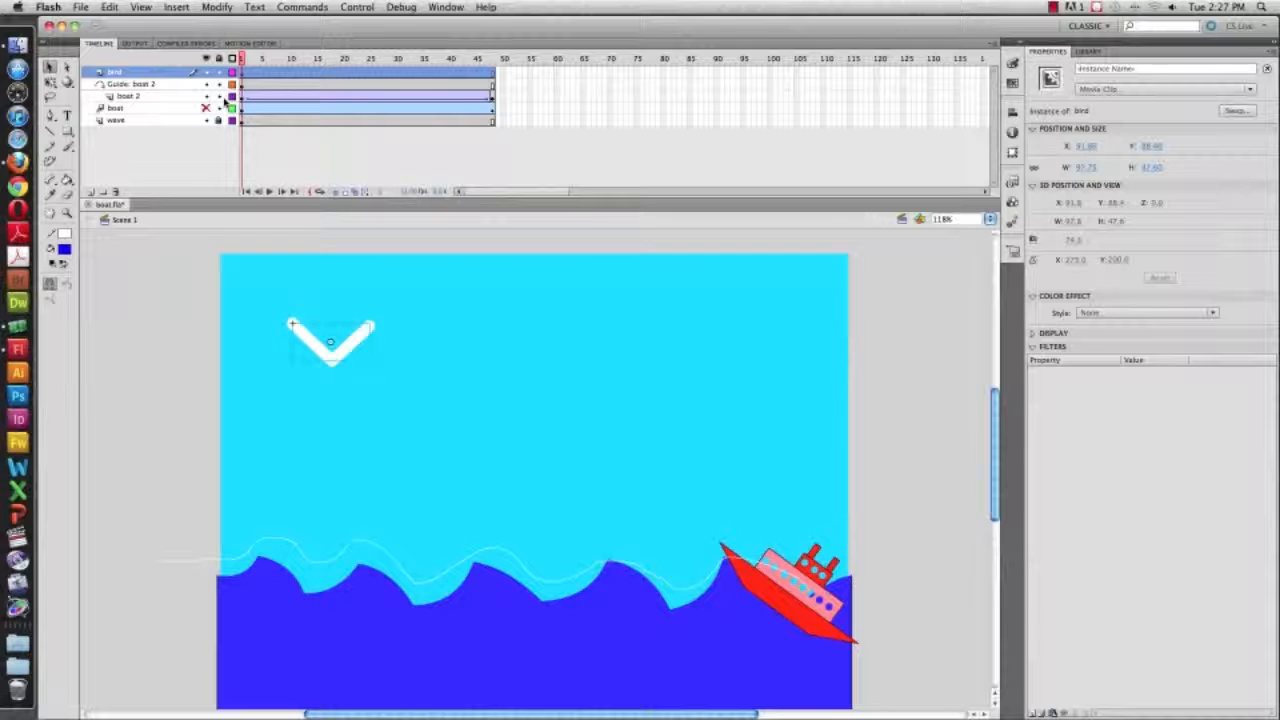
# - Create a motion tween on the bird layer and move the bird near the stage's right edge, above the waves, at the last frame
pyautogui.click(401, 58)
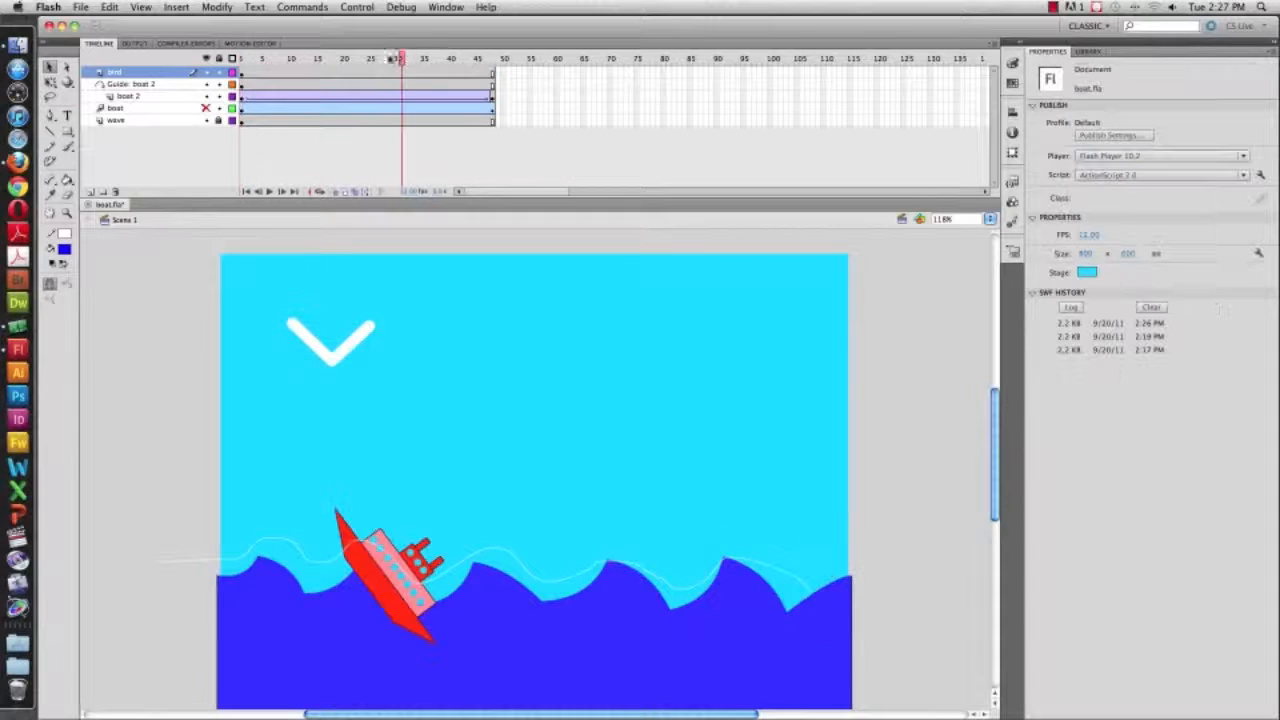
pyautogui.click(242, 62)
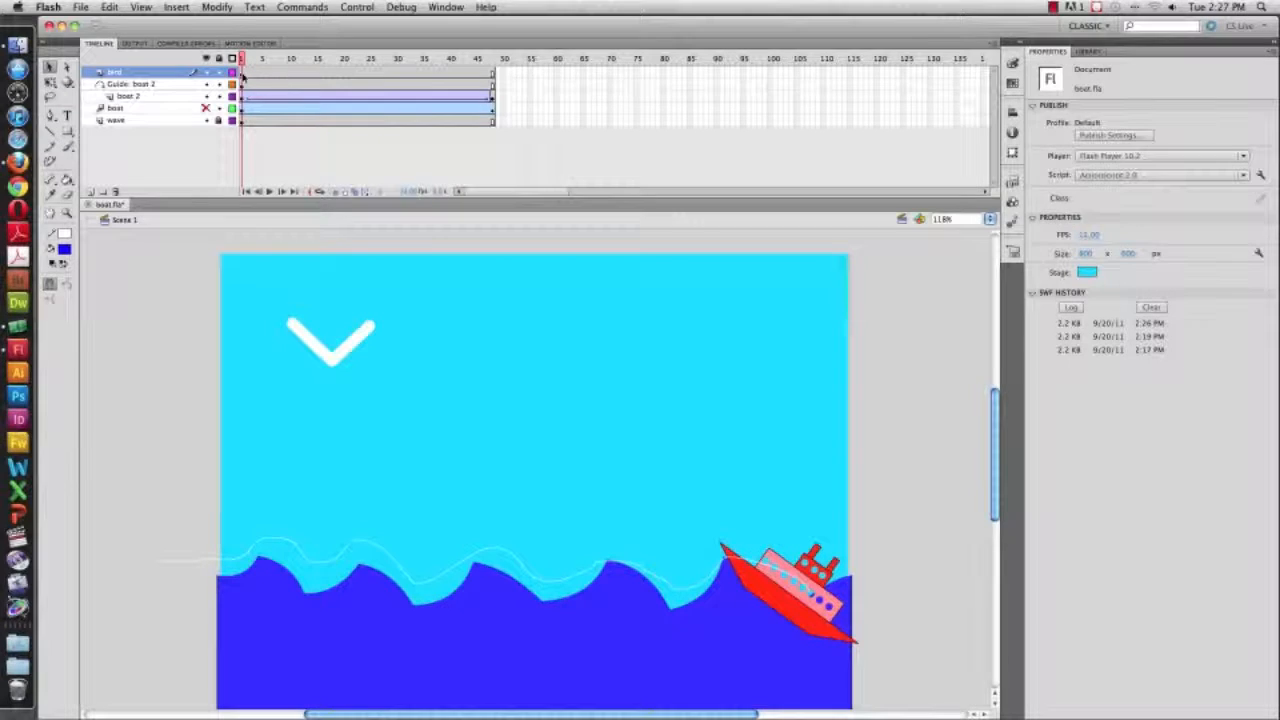
pyautogui.rightClick(243, 76)
pyautogui.click(280, 81)
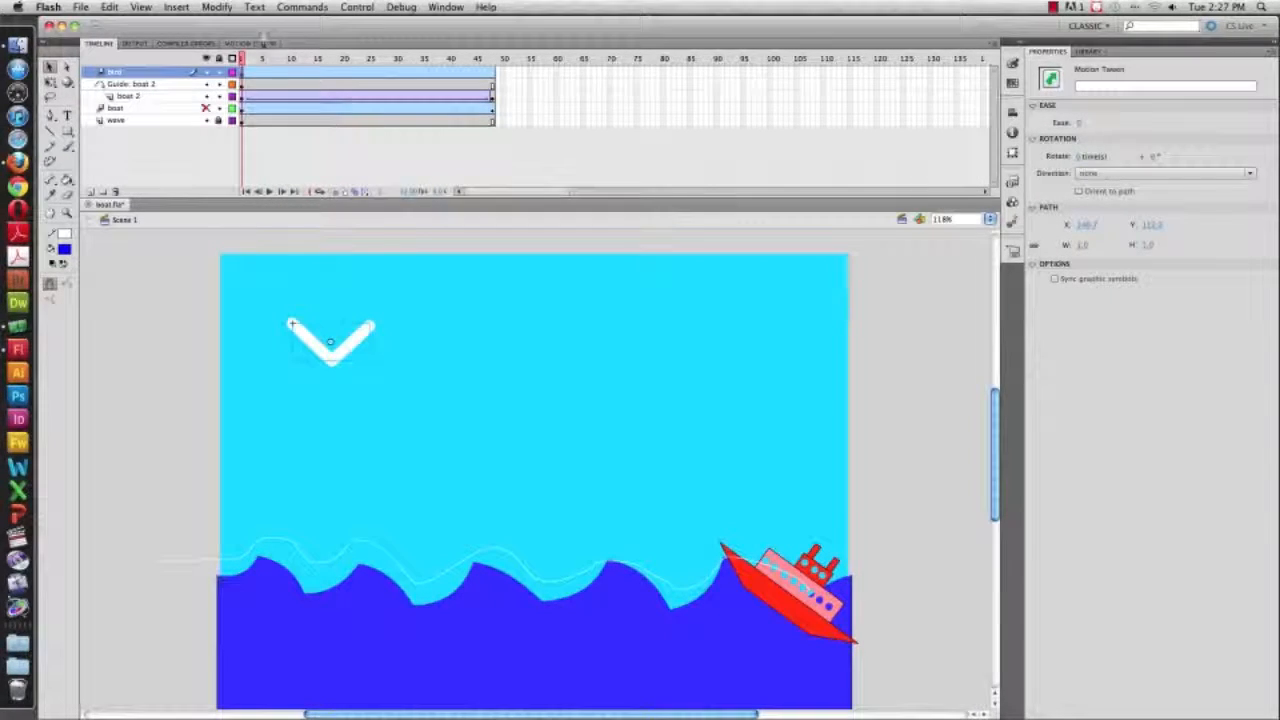
pyautogui.moveTo(244, 58); pyautogui.dragTo(492, 58)
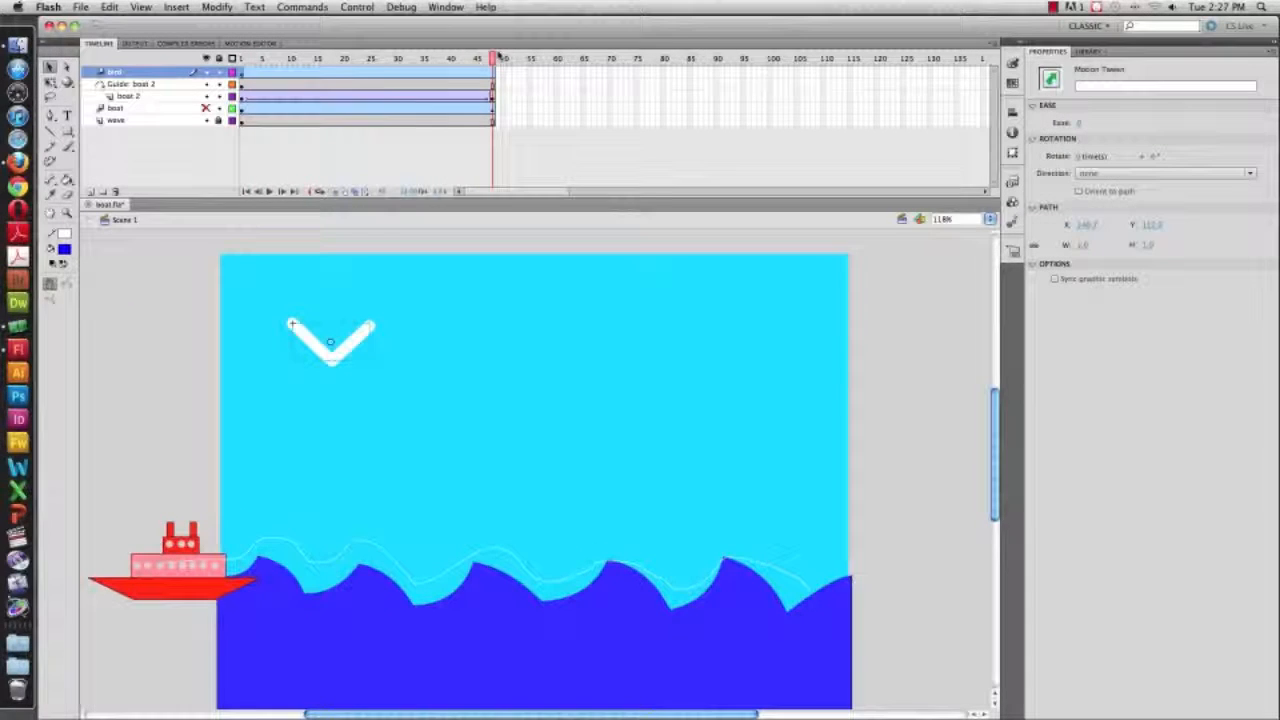
pyautogui.moveTo(358, 354); pyautogui.dragTo(826, 479)
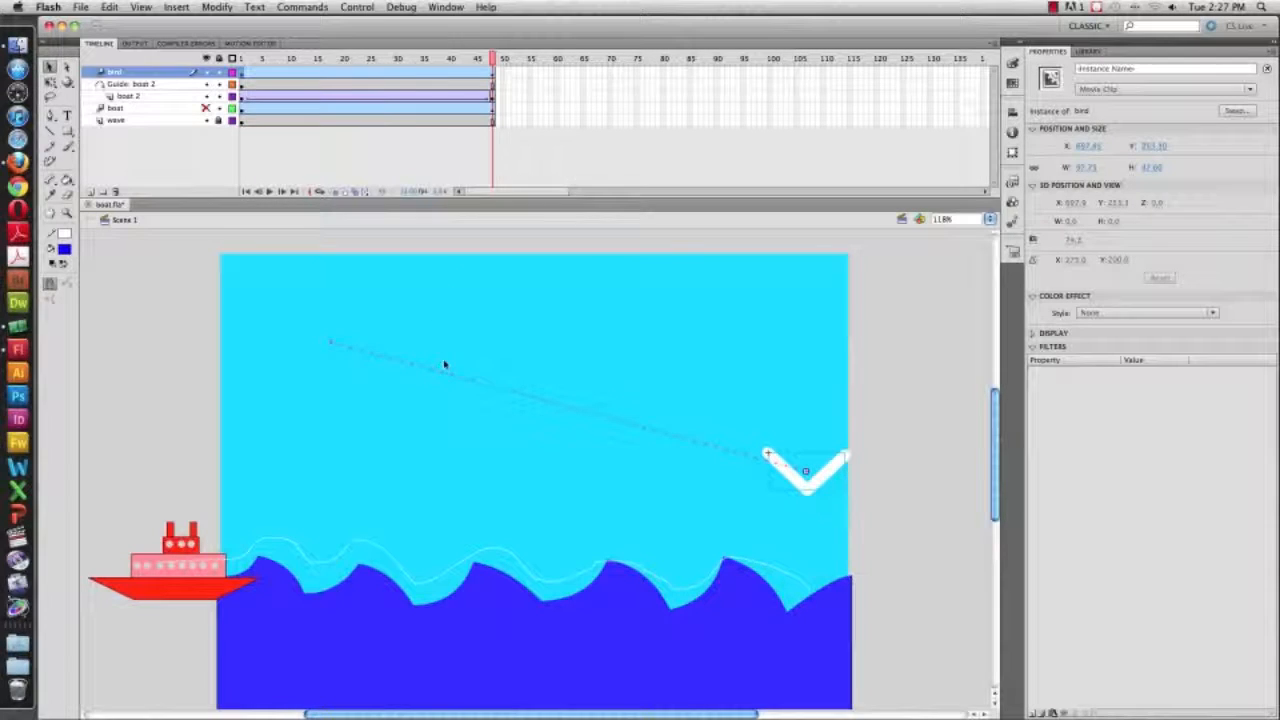
# - Bend the bird's straight motion path into a sweeping curve by reshaping the line and both end handles, and test the movie
pyautogui.moveTo(456, 373); pyautogui.dragTo(429, 406)
pyautogui.moveTo(344, 407); pyautogui.dragTo(288, 420)
pyautogui.moveTo(681, 472)
pyautogui.mouseDown()
pyautogui.moveTo(677, 417)
pyautogui.moveTo(651, 449)
pyautogui.moveTo(605, 454)
pyautogui.mouseUp()
pyautogui.press('a')
pyautogui.click(806, 473)
pyautogui.moveTo(327, 458); pyautogui.dragTo(687, 376)
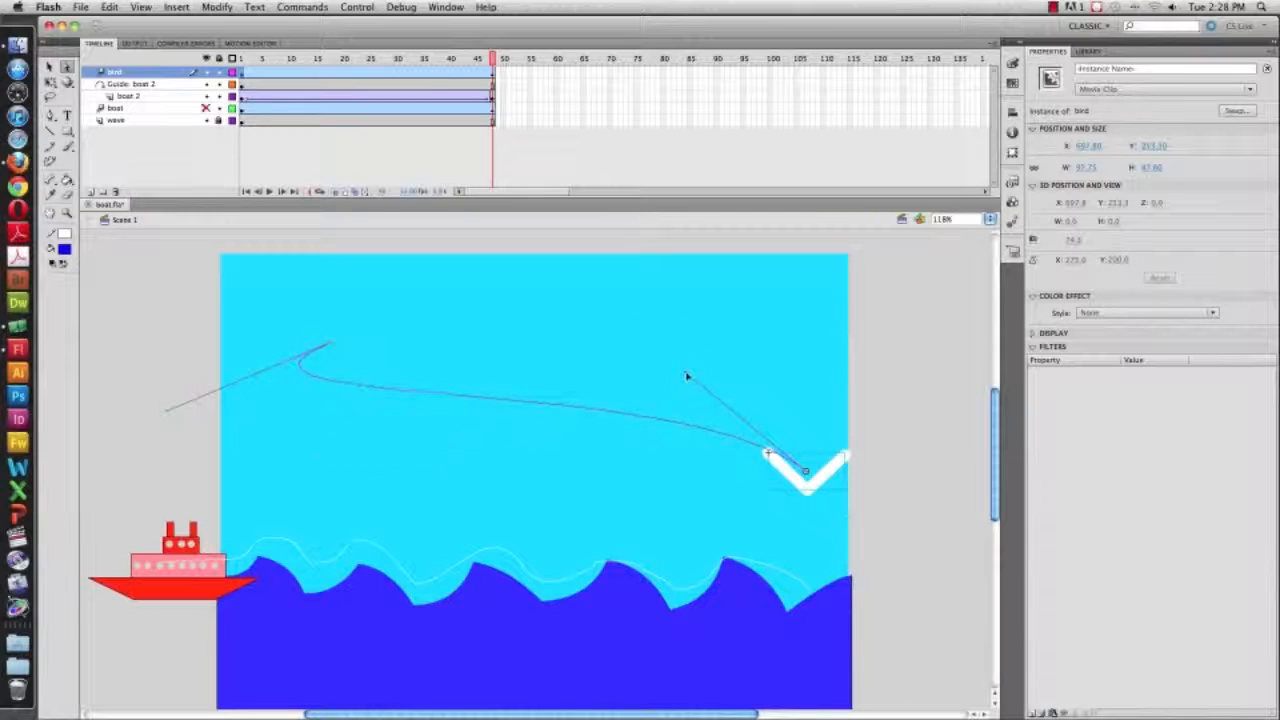
pyautogui.moveTo(167, 411); pyautogui.dragTo(123, 508)
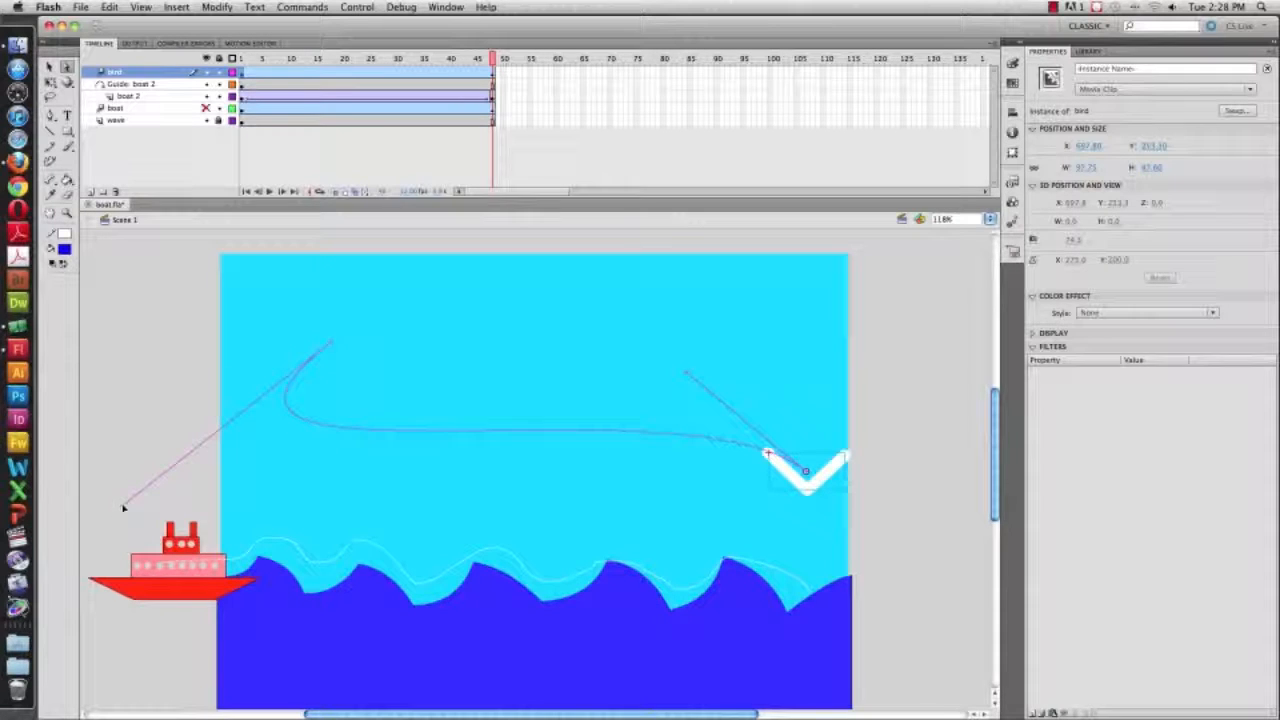
pyautogui.press('super+Return')
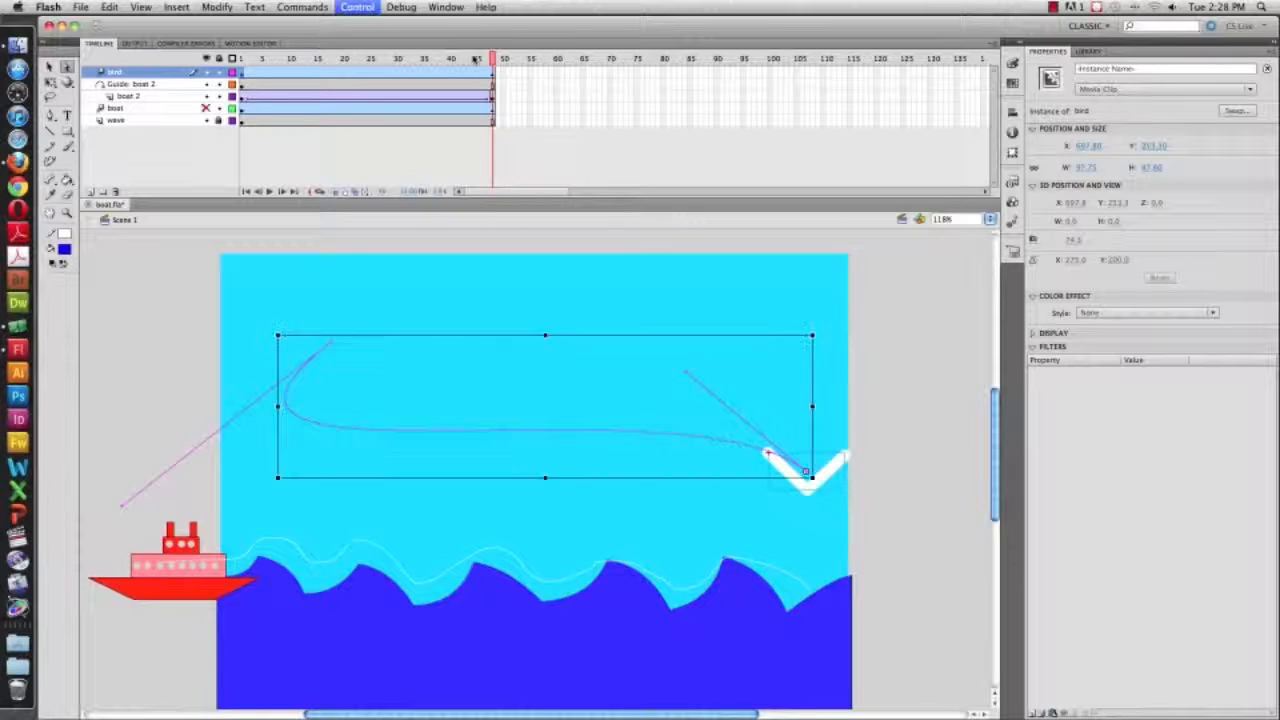